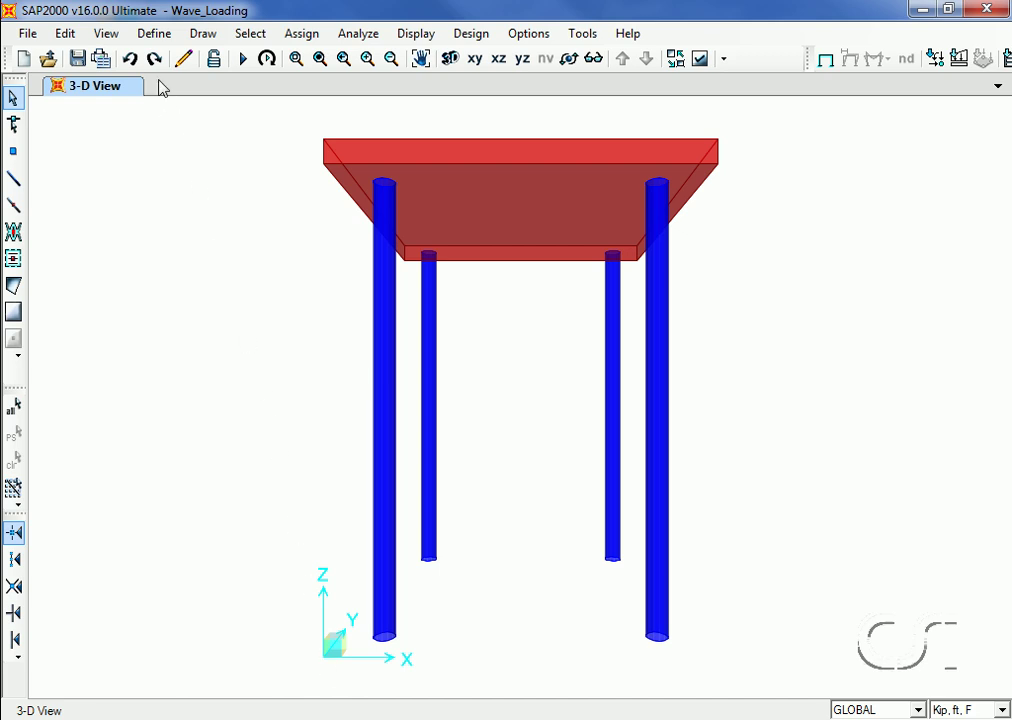
Step: Add load pattern 'WAVE' of type WAVE, self weight 0, with API WSD2000 auto lateral loading
left_click(152, 36)
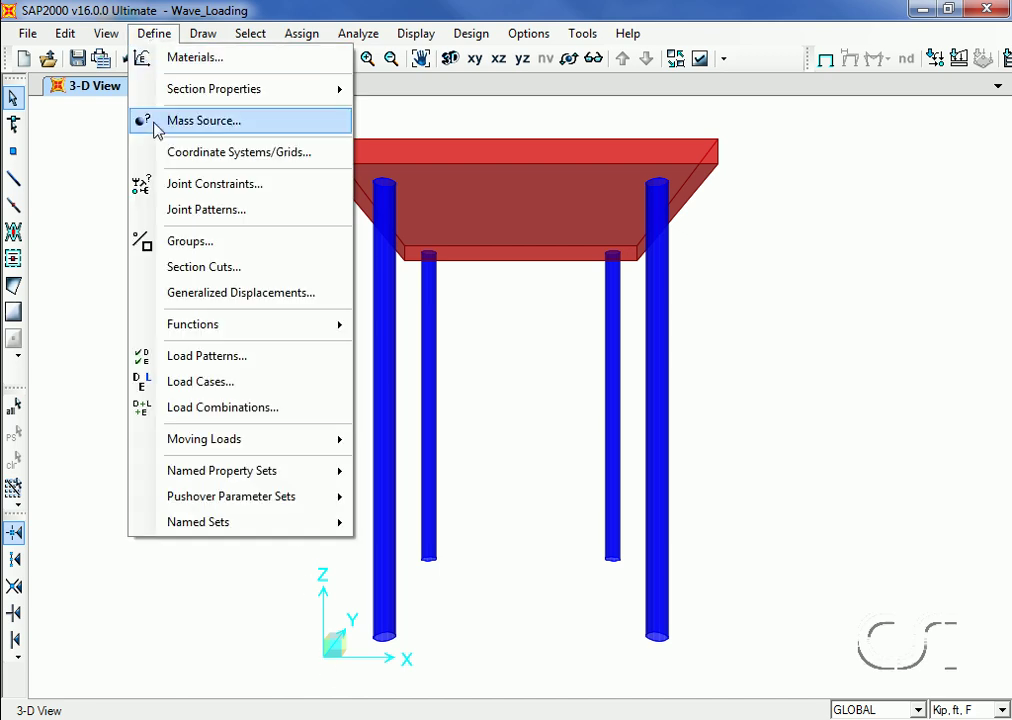
left_click(238, 366)
double_click(208, 330)
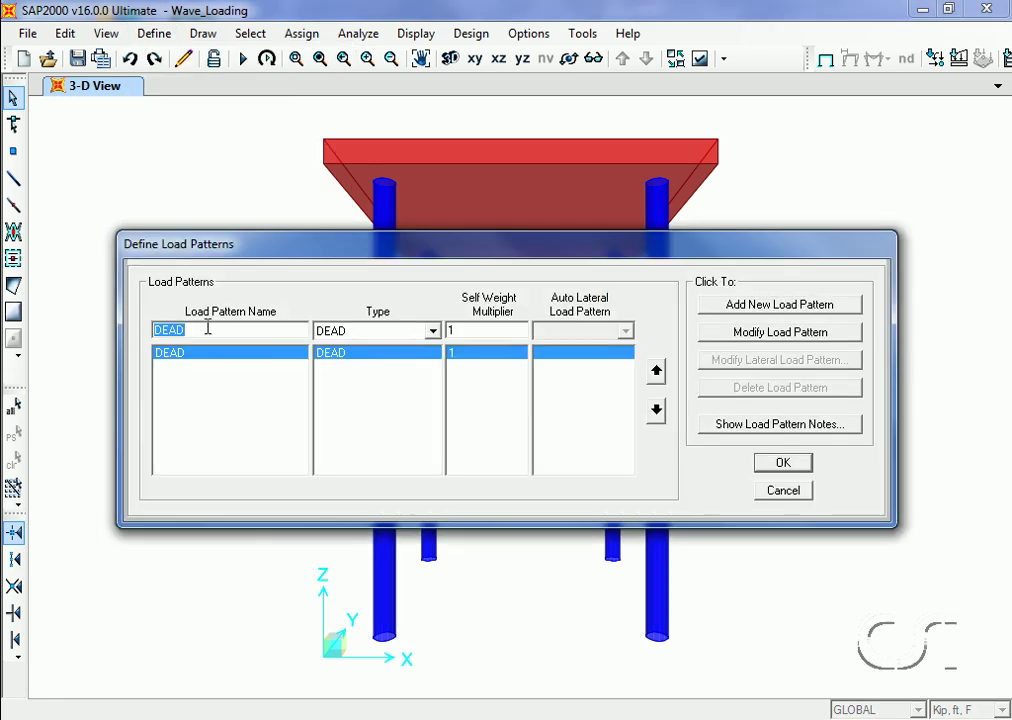
type("WAVE")
left_click(431, 331)
left_click(350, 414)
left_click_drag(436, 384, 436, 402)
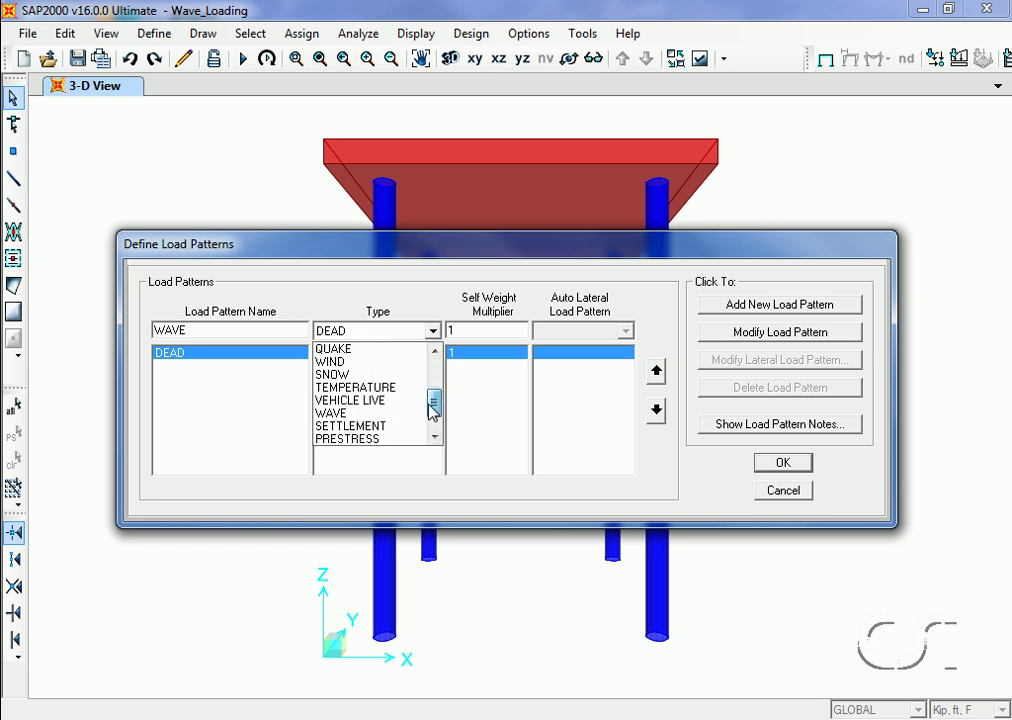
left_click(360, 413)
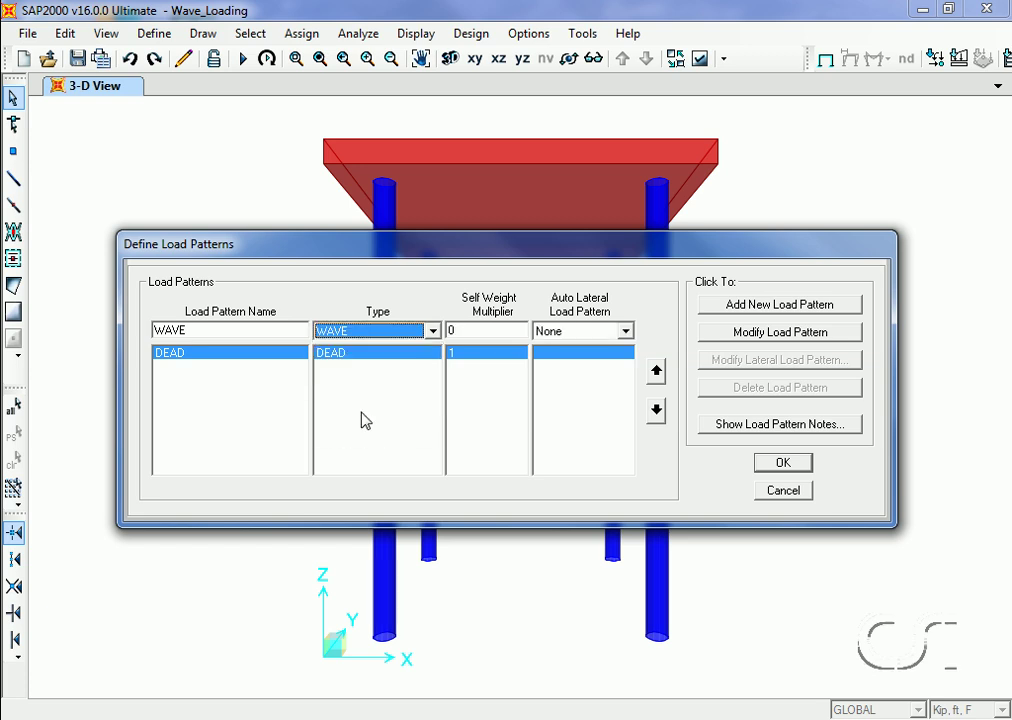
left_click(624, 333)
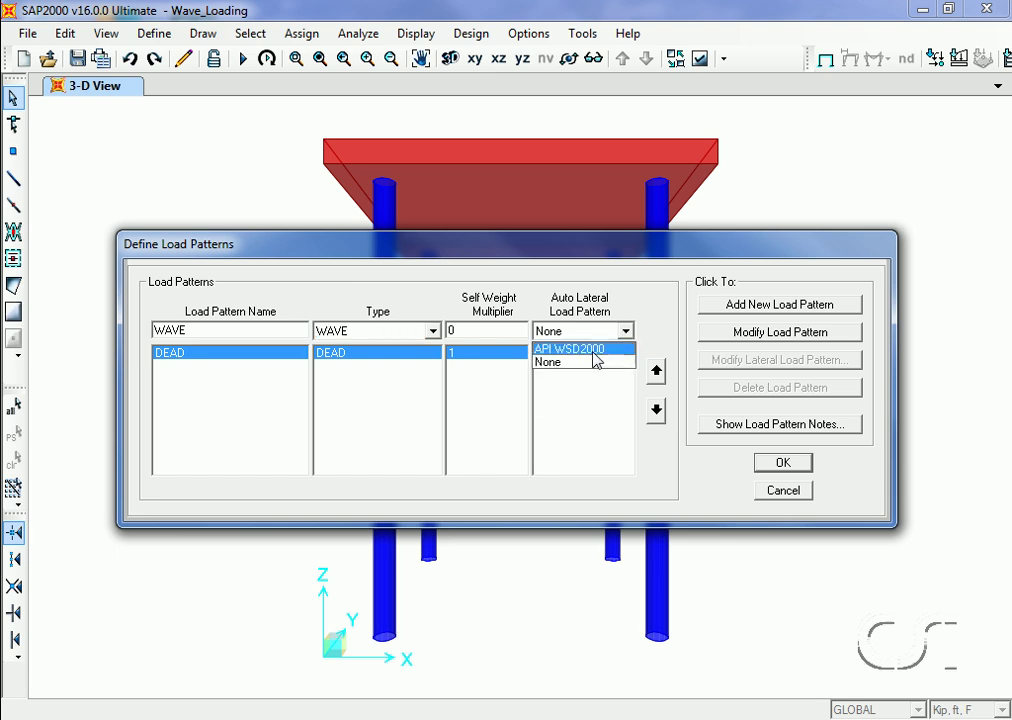
left_click(601, 350)
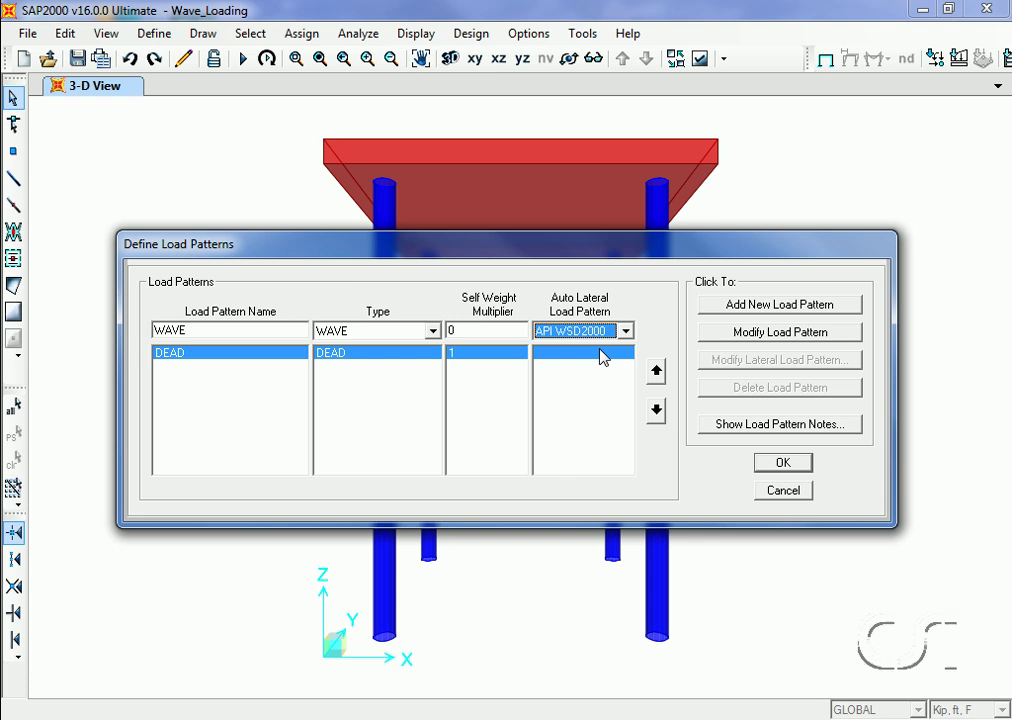
left_click(737, 306)
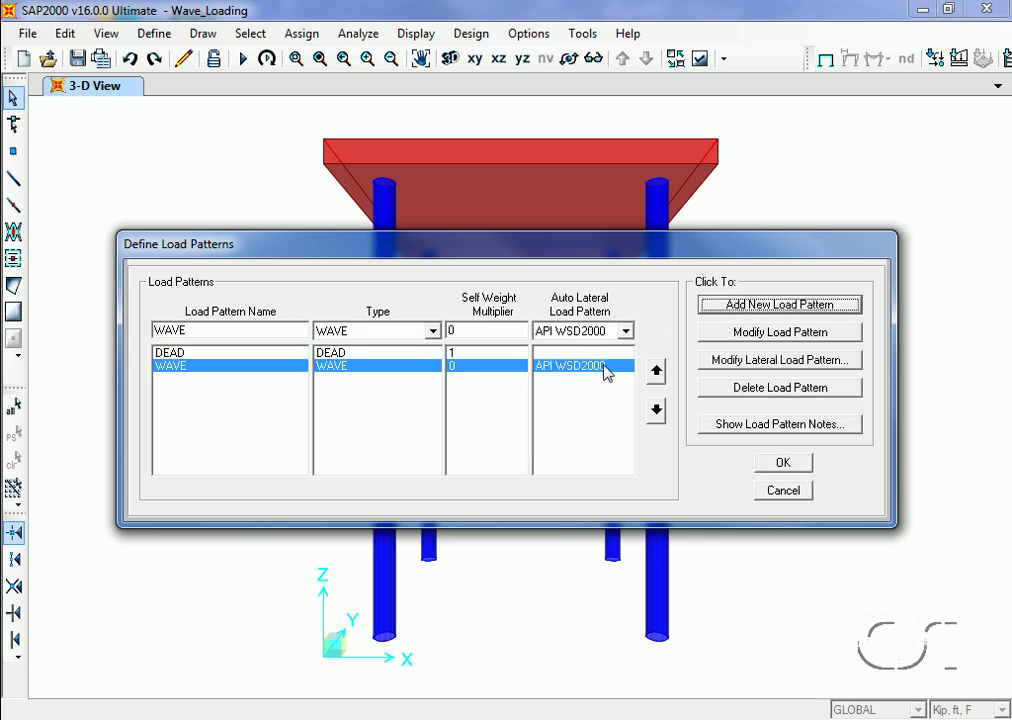
Step: Open the Wave Load Pattern parameters of the WAVE pattern
left_click(797, 365)
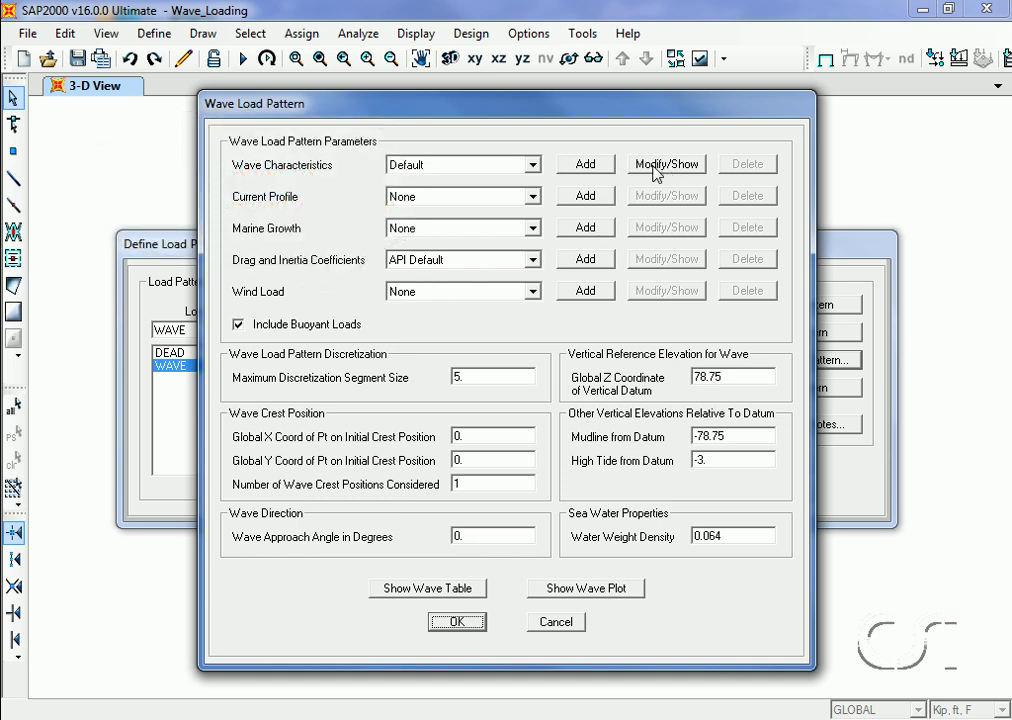
Step: Give the default wave Airy linear theory, storm water depth 60 and wave height 6
left_click(656, 172)
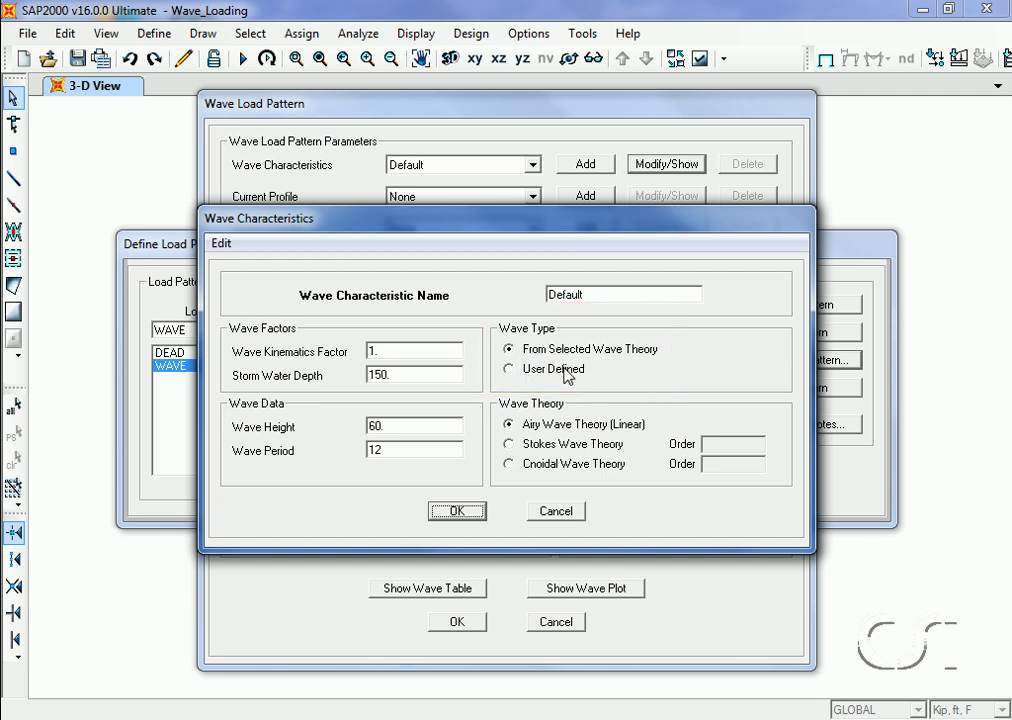
left_click(510, 369)
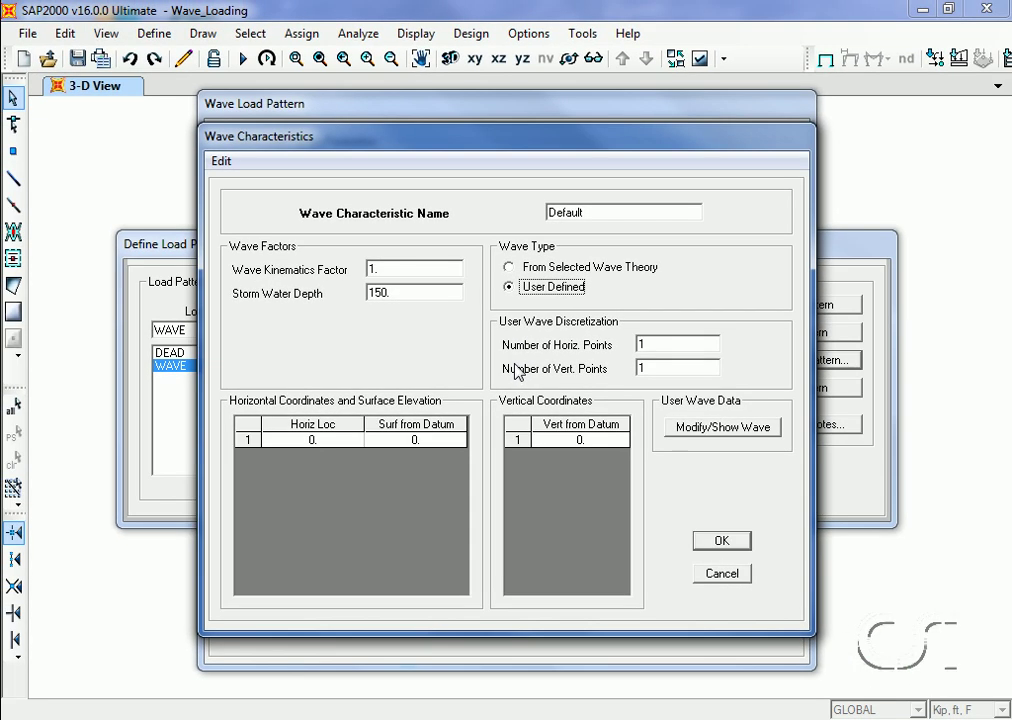
left_click(509, 270)
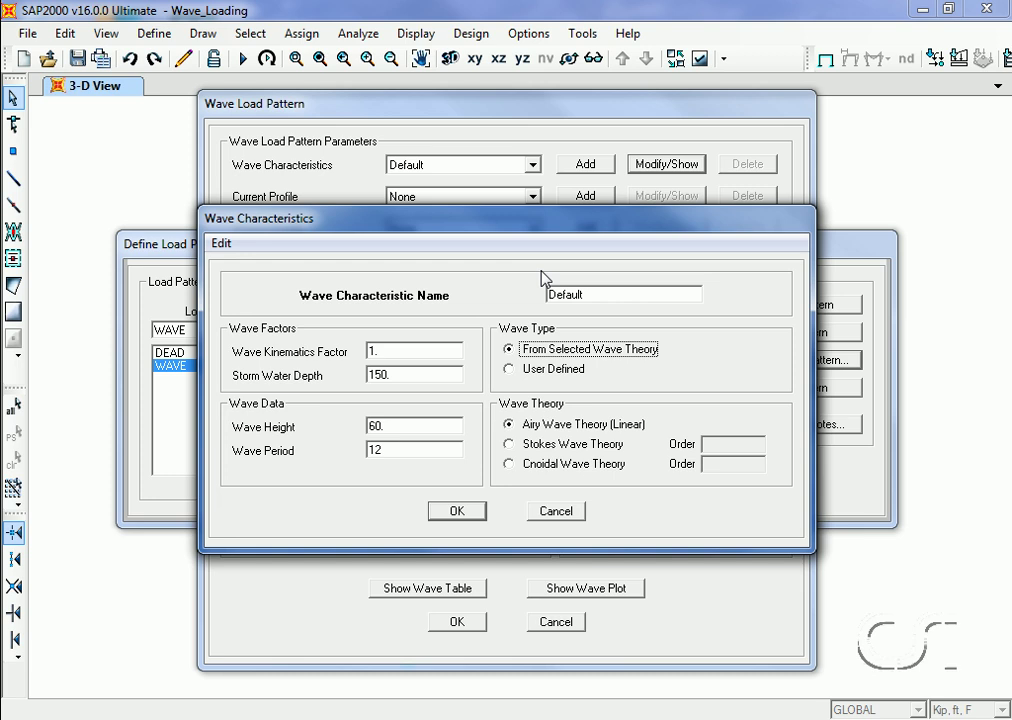
left_click(509, 444)
left_click(509, 464)
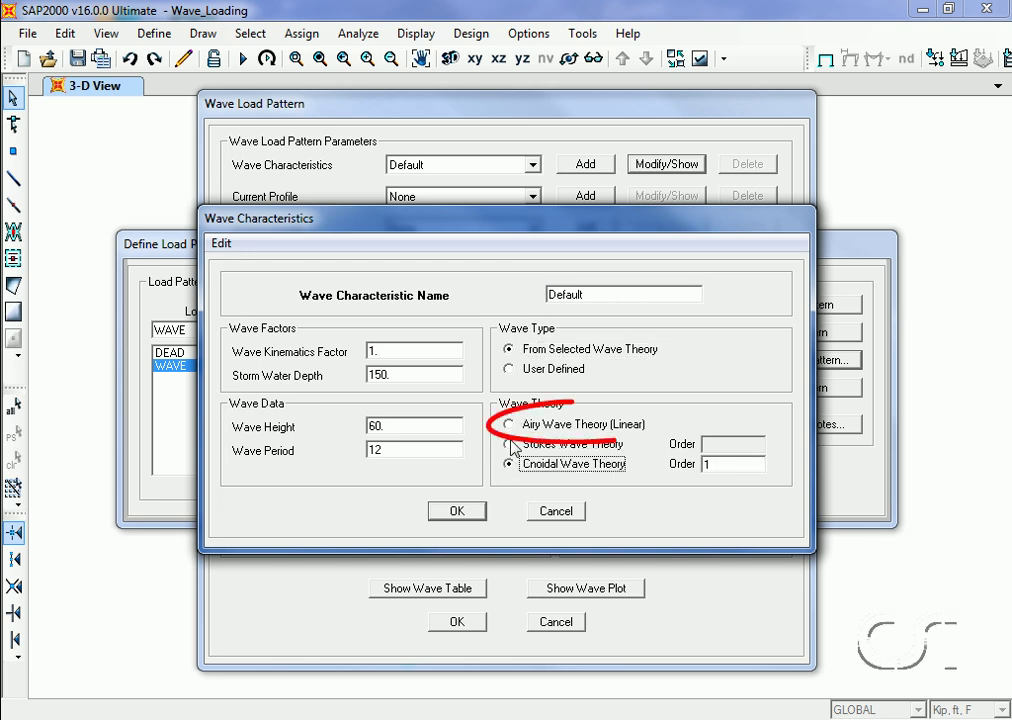
left_click(509, 424)
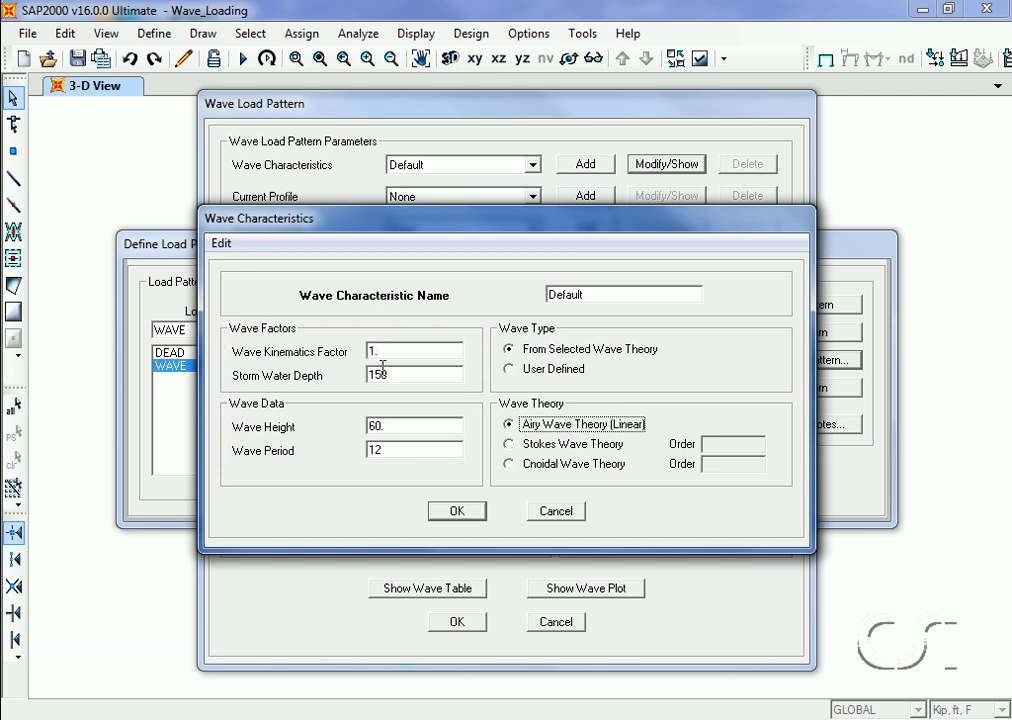
double_click(383, 373)
type("60")
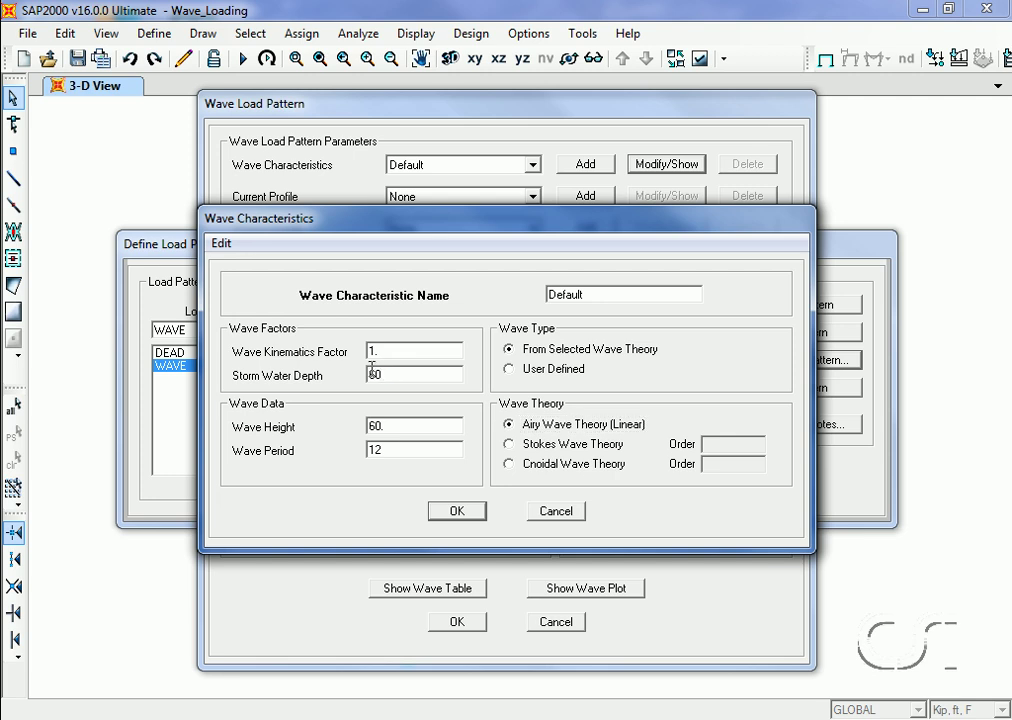
double_click(376, 428)
type("6")
Step: Accept the wave characteristics and set vertical datum 60, mudline -60 and high tide 0
left_click(447, 515)
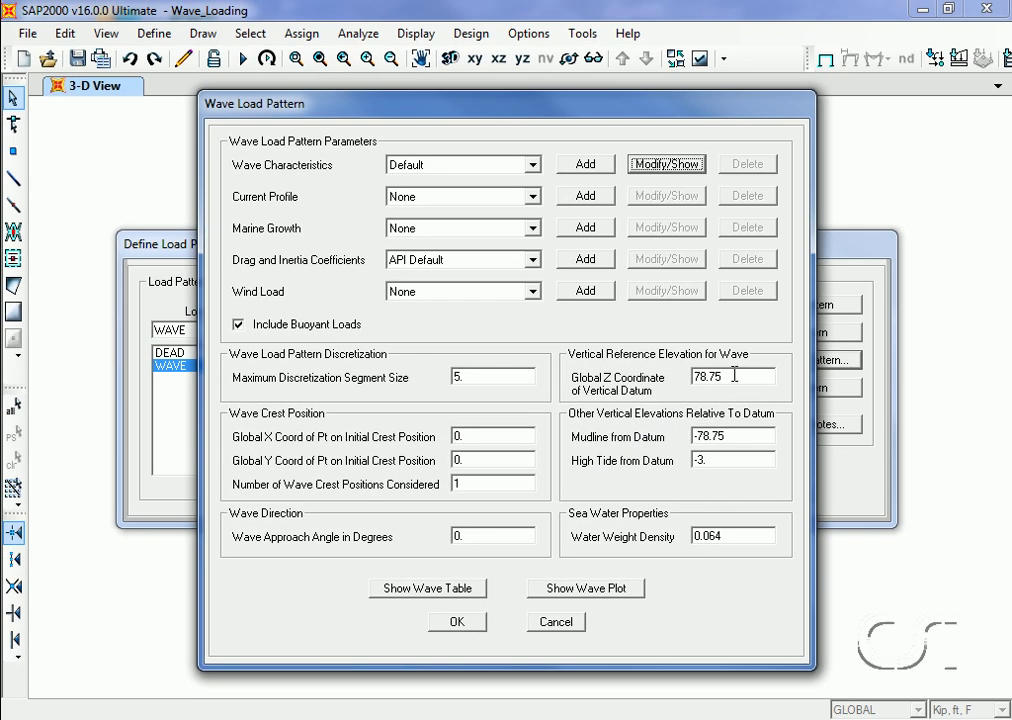
double_click(734, 375)
type("60")
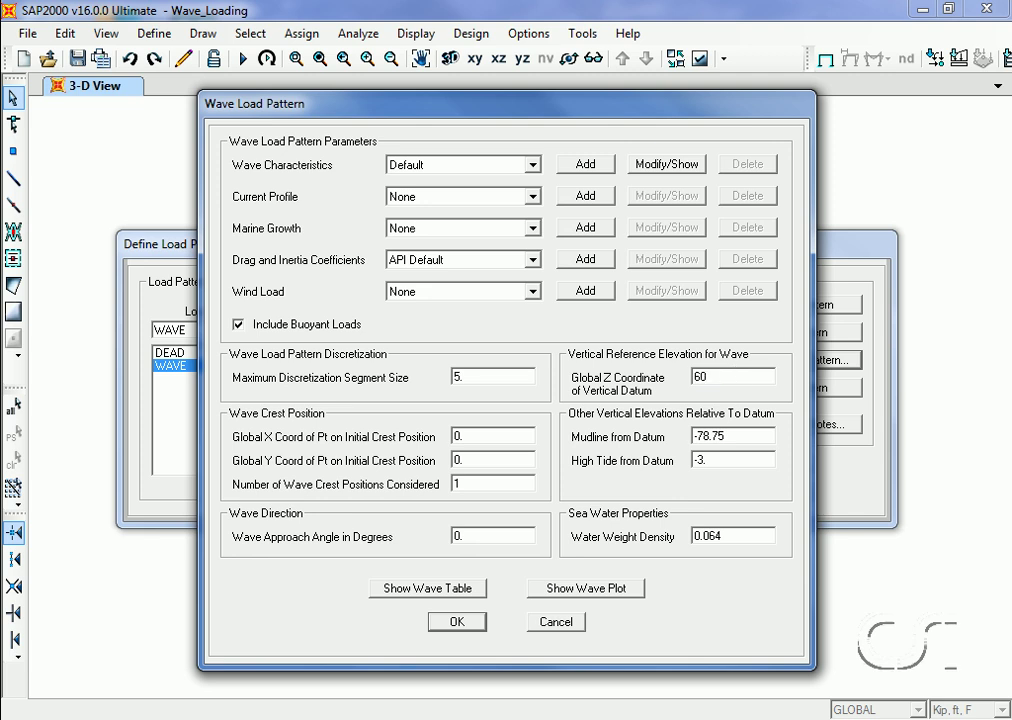
double_click(732, 433)
type("-60")
double_click(729, 458)
type("0")
Step: Plot the wave, probe values, and show horizontal velocity as resultant-velocity arrows over contours
left_click(606, 591)
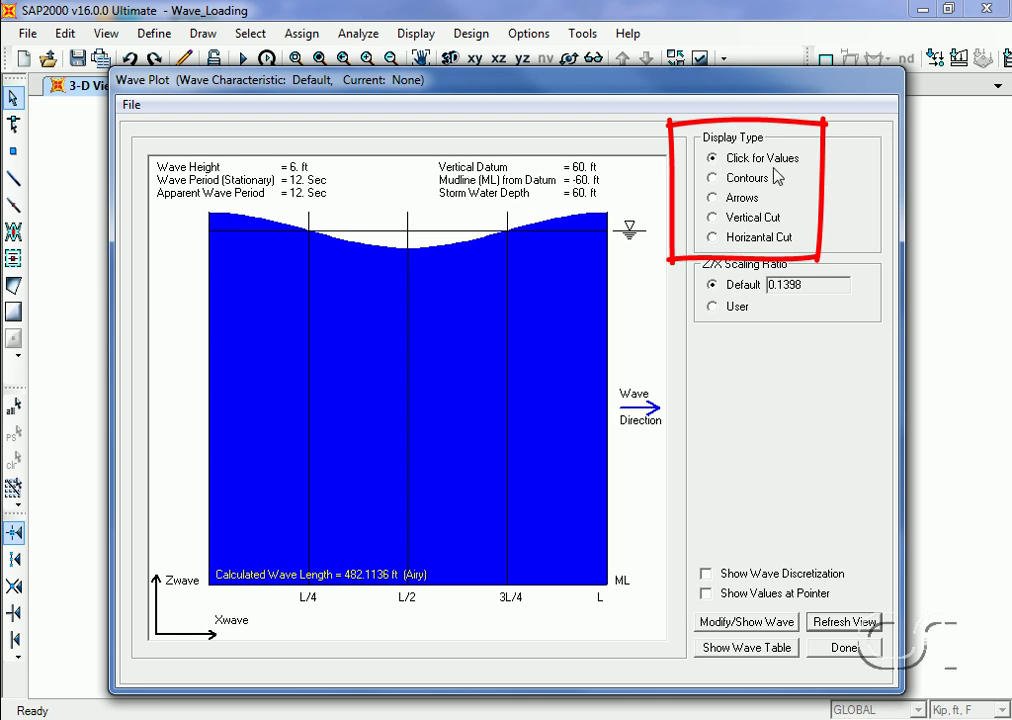
left_click(357, 313)
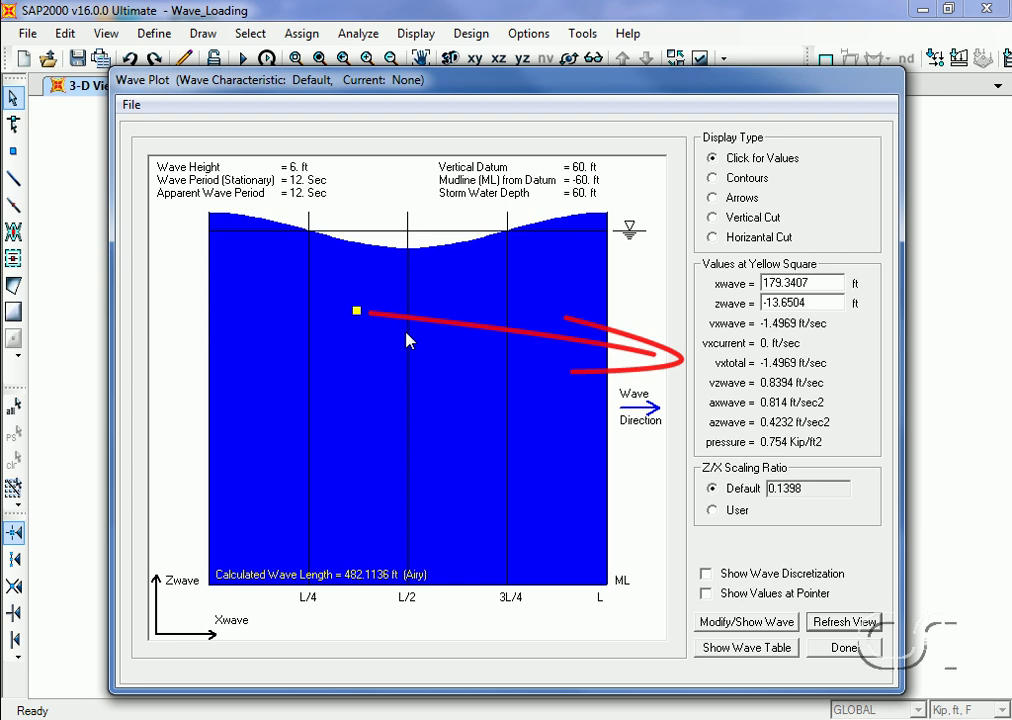
left_click(450, 320)
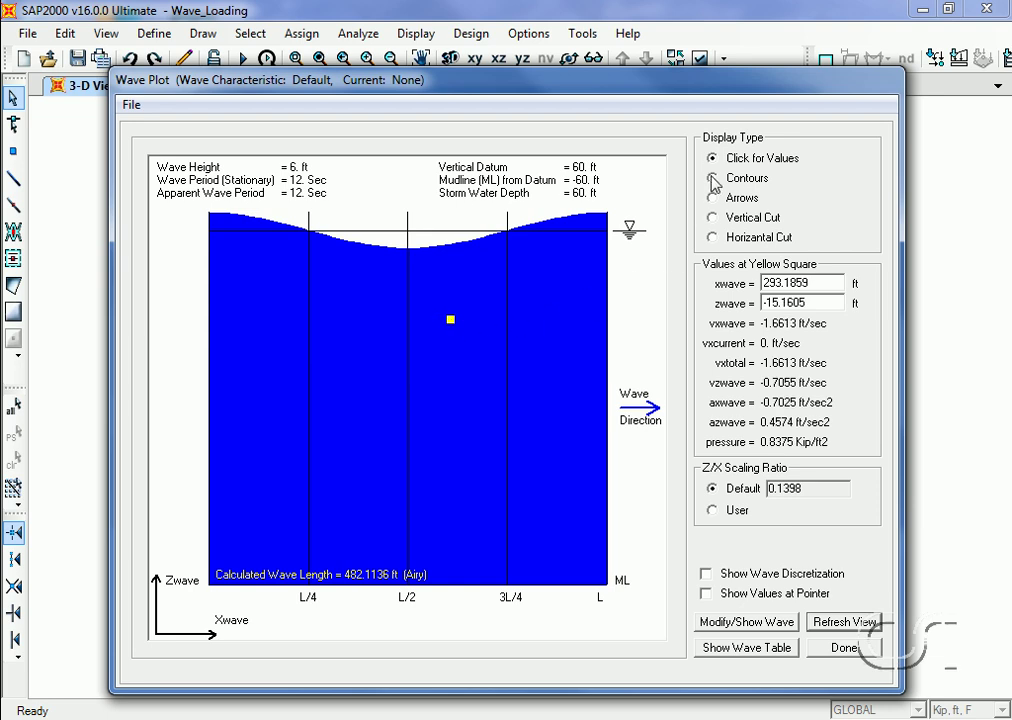
left_click(766, 181)
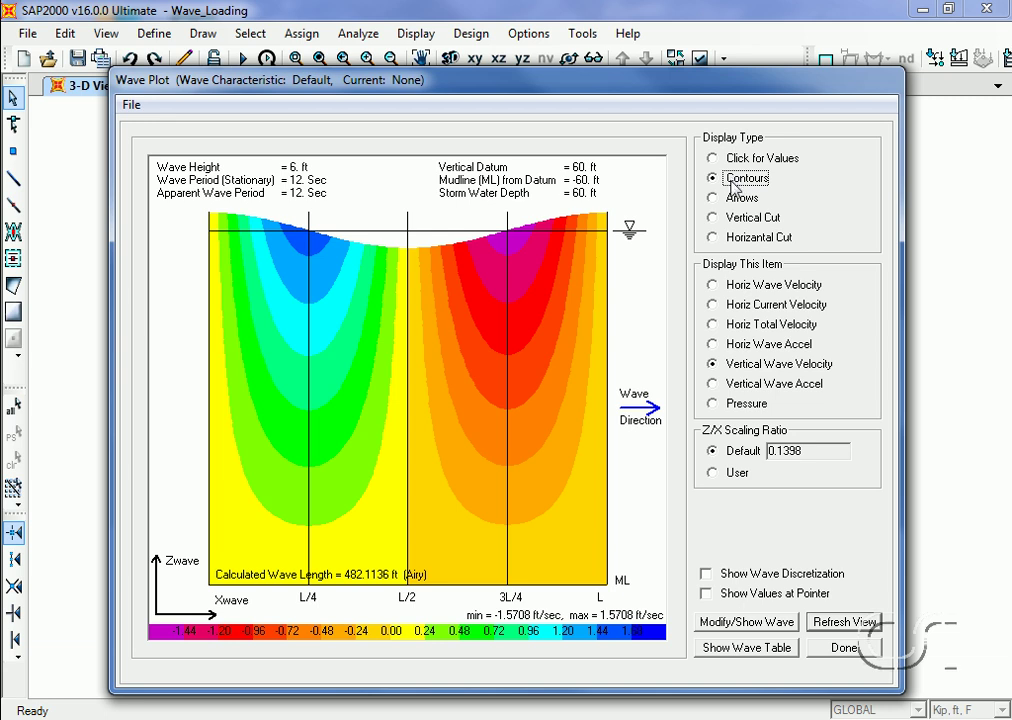
left_click(715, 286)
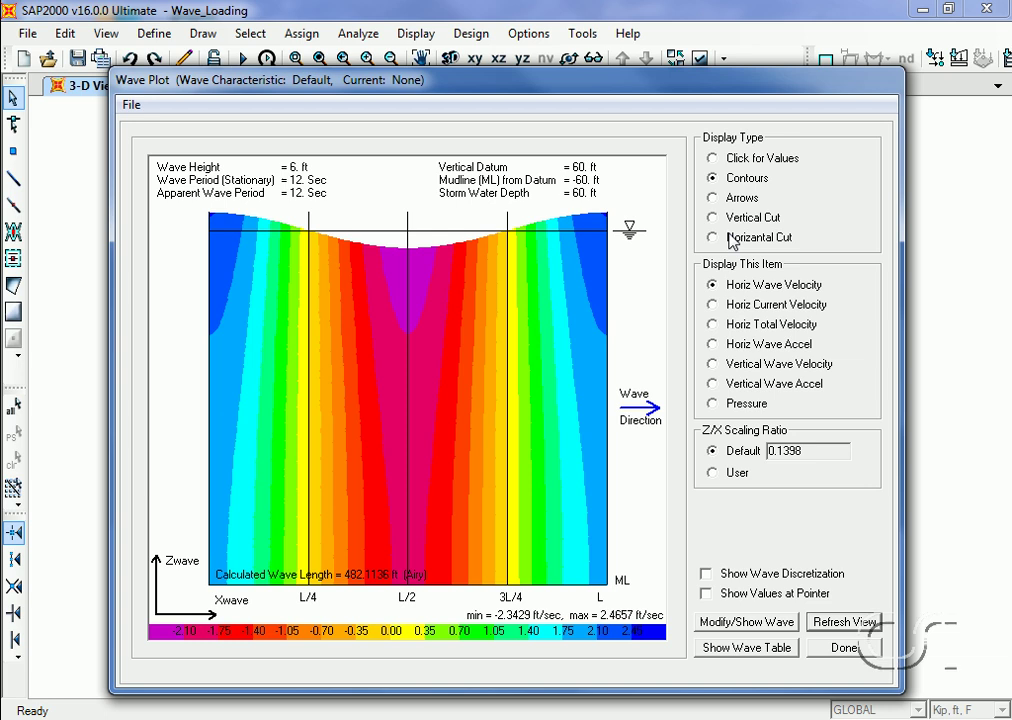
left_click(705, 201)
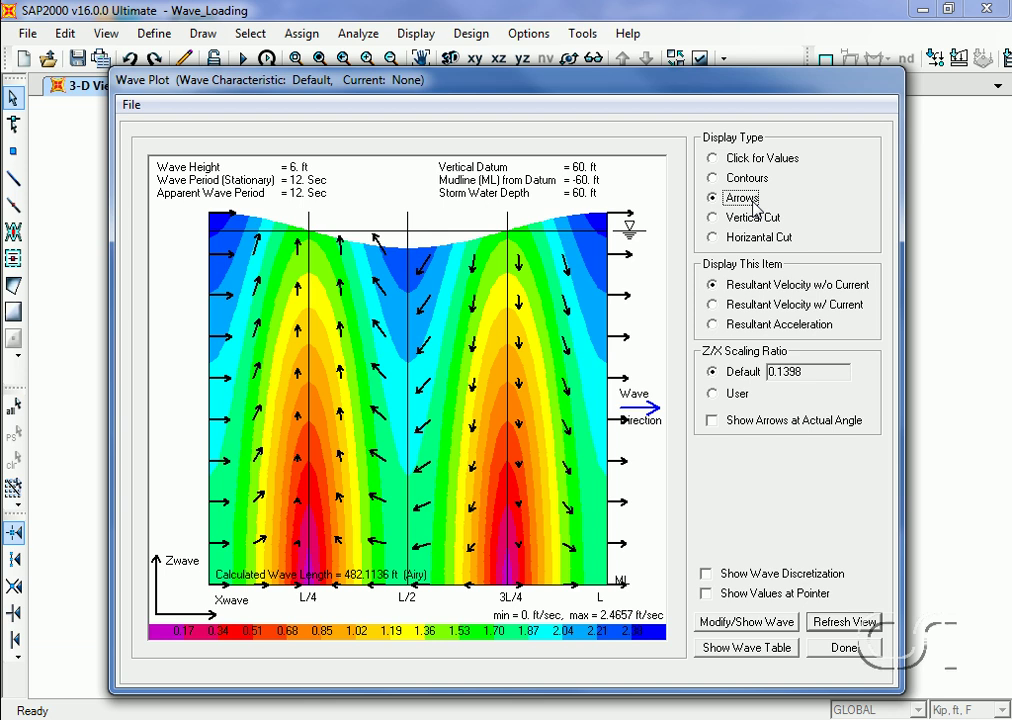
Step: Plot vertical wave acceleration on a horizontal cut at z = -46.32 ft with pointer values shown
left_click(765, 218)
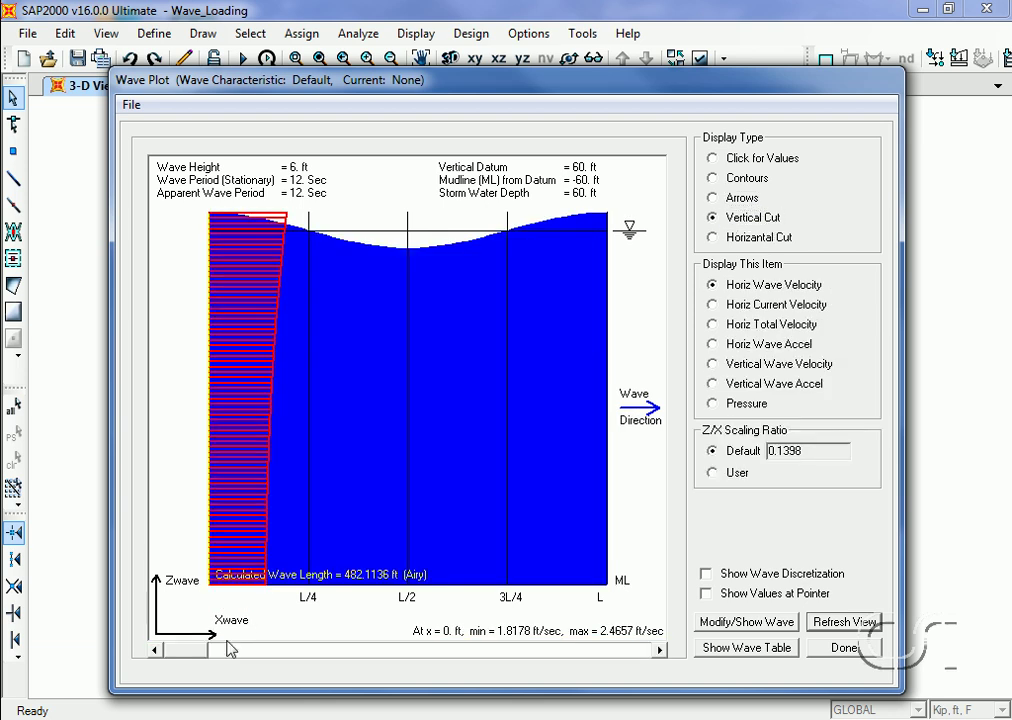
mouse_move(177, 656)
left_mouse_down()
mouse_move(463, 678)
mouse_move(542, 678)
mouse_move(577, 662)
left_mouse_up()
left_click(714, 238)
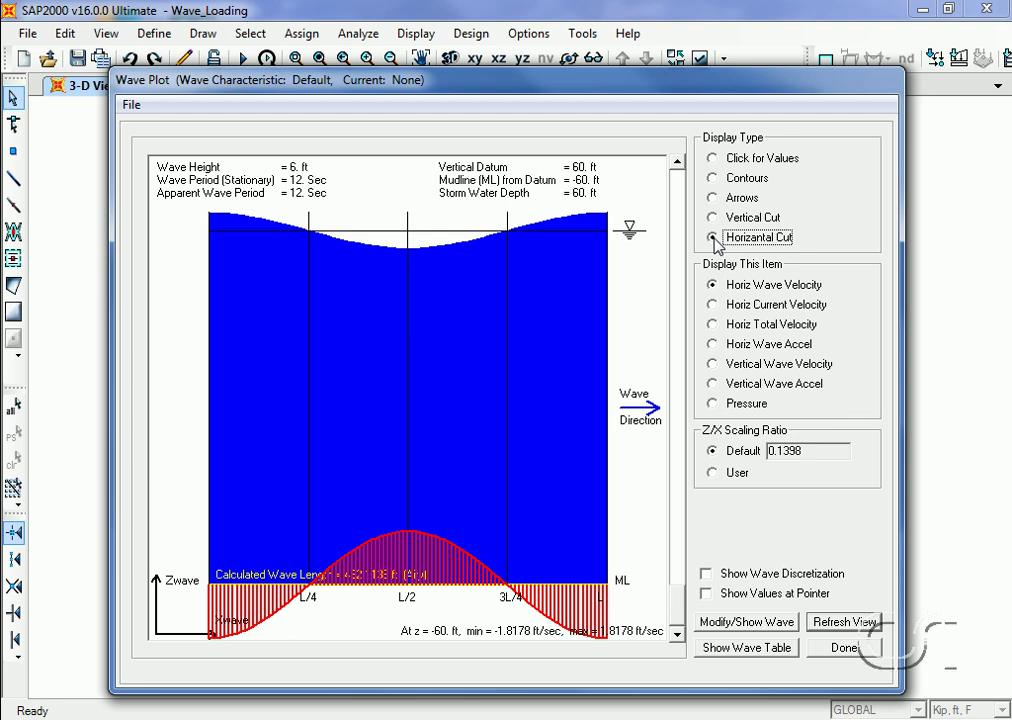
left_click(674, 622)
left_click_drag(674, 622, 677, 414)
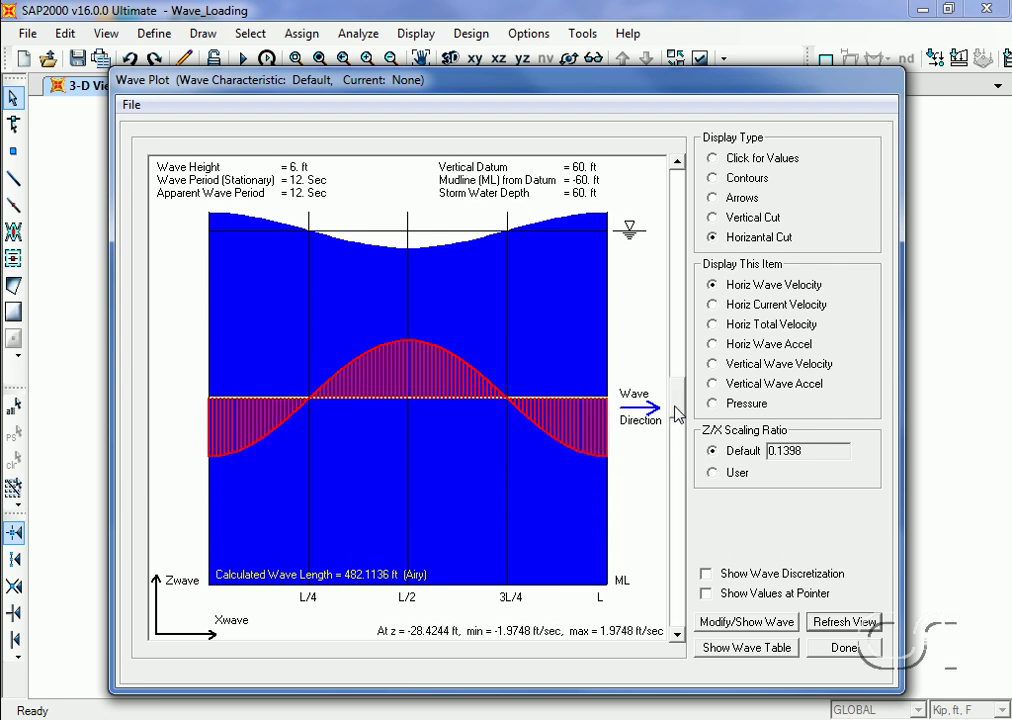
left_click(712, 385)
left_click_drag(677, 390, 677, 517)
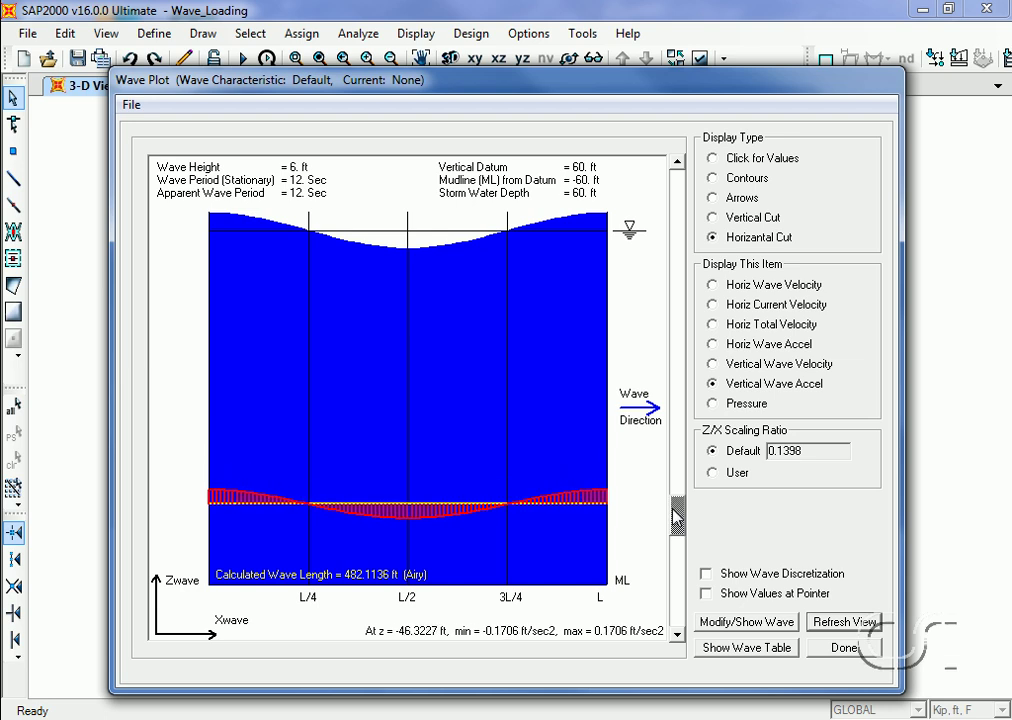
left_click(704, 597)
Step: Review the wave data table, then close the plot and accept both load pattern dialogs
left_click(737, 652)
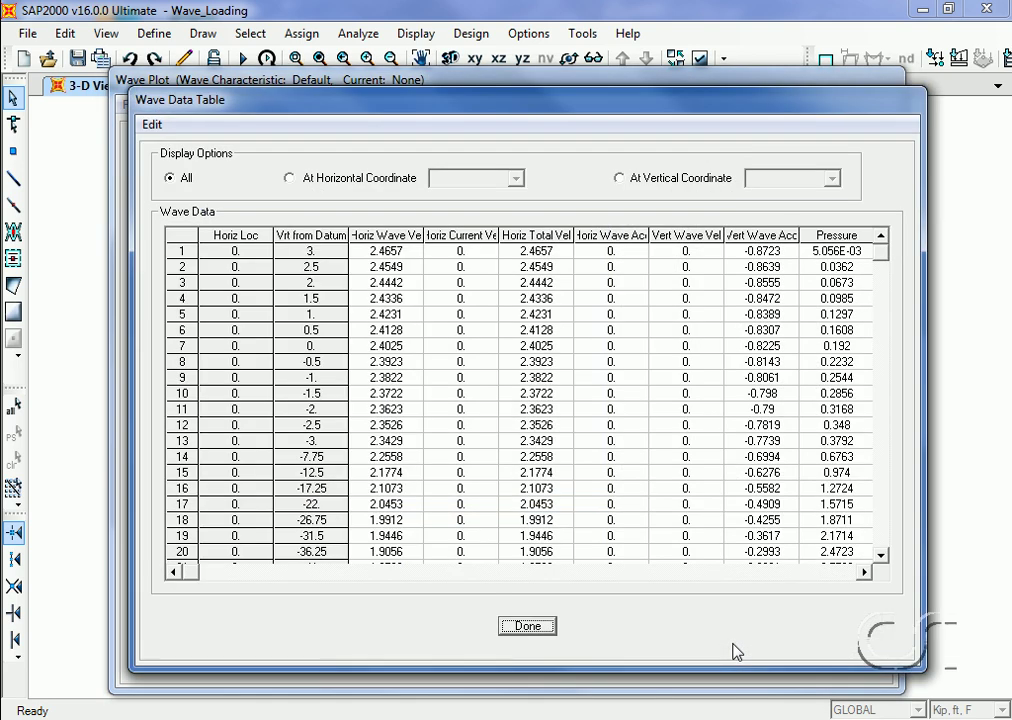
left_click(528, 626)
left_click(843, 647)
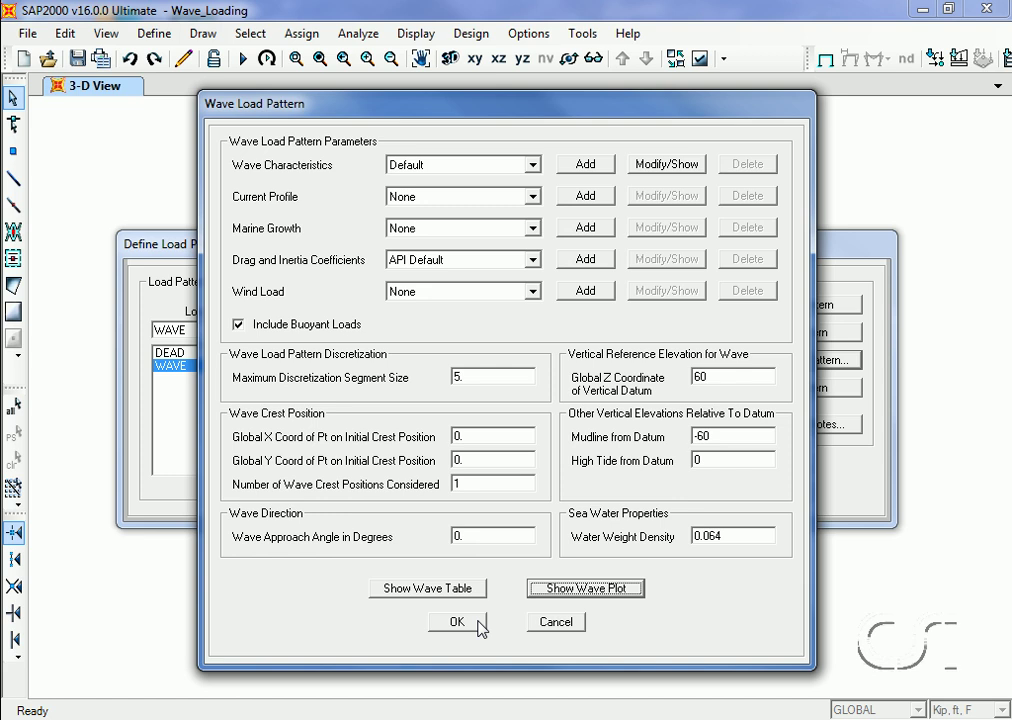
left_click(476, 623)
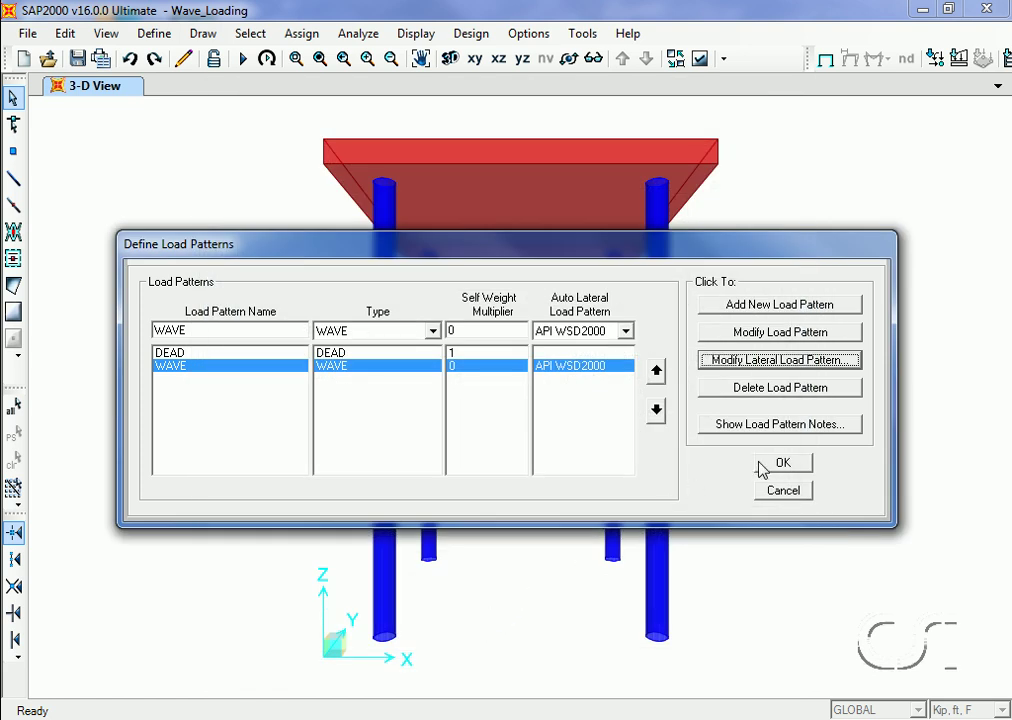
left_click(777, 463)
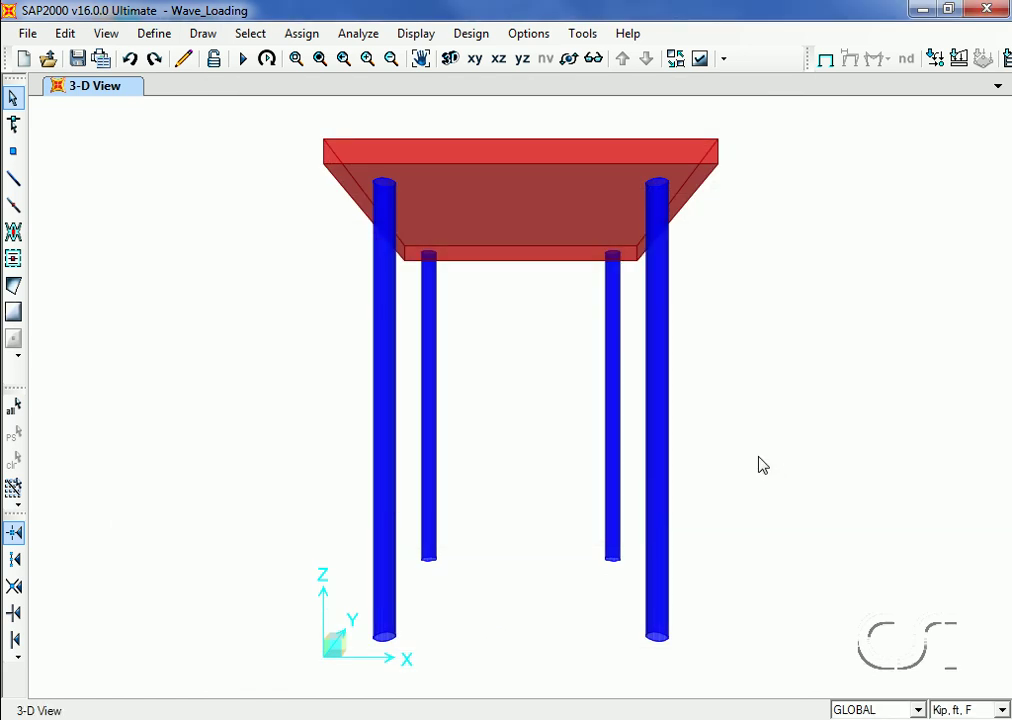
Step: Change the 3-D view type from Extruded to Standard so the legs draw as lines
left_click(698, 60)
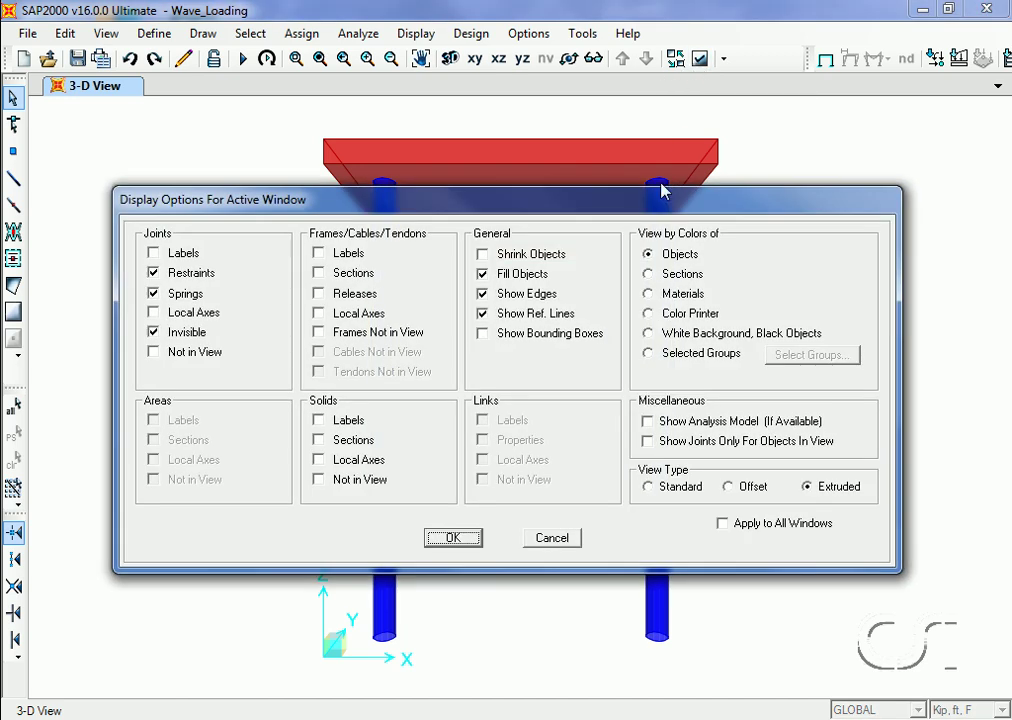
left_click(648, 487)
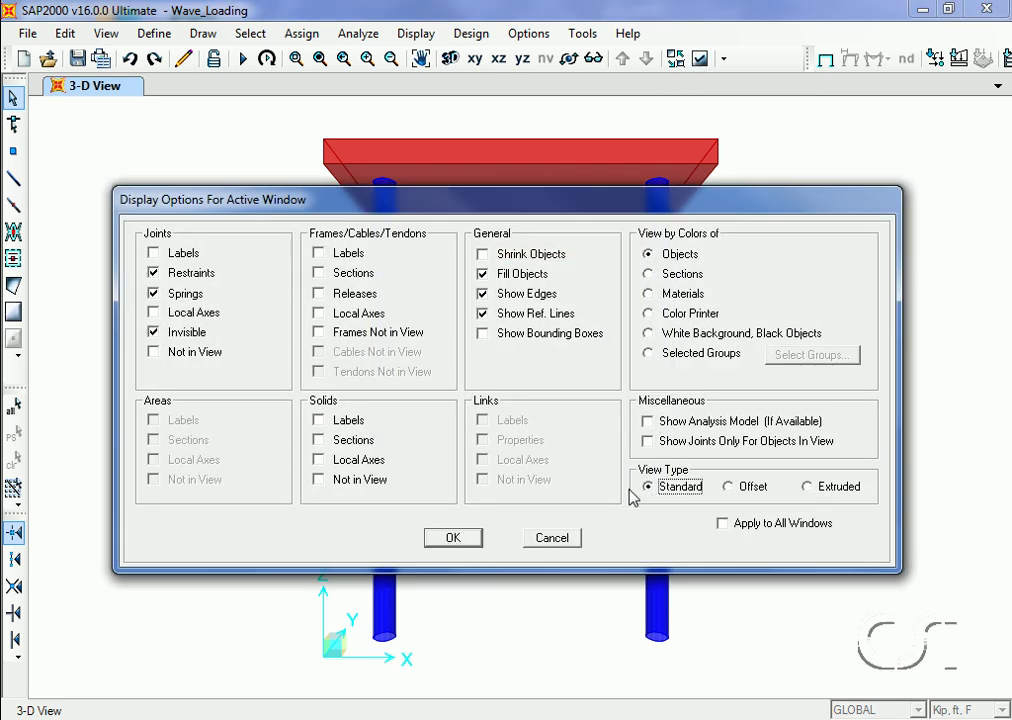
left_click(452, 537)
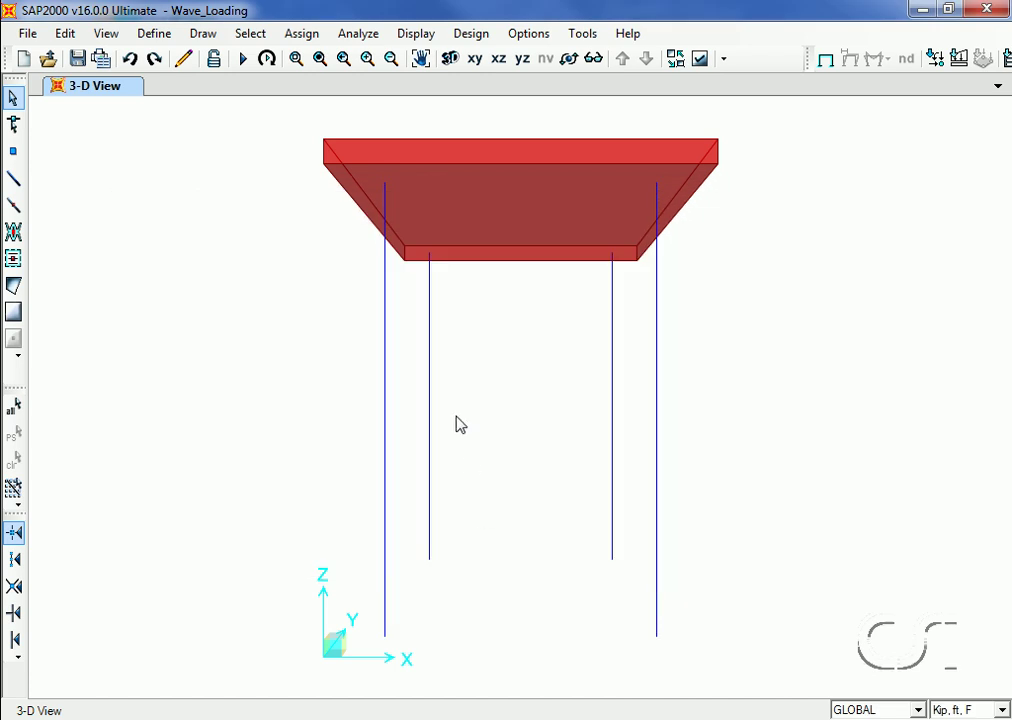
left_click(416, 34)
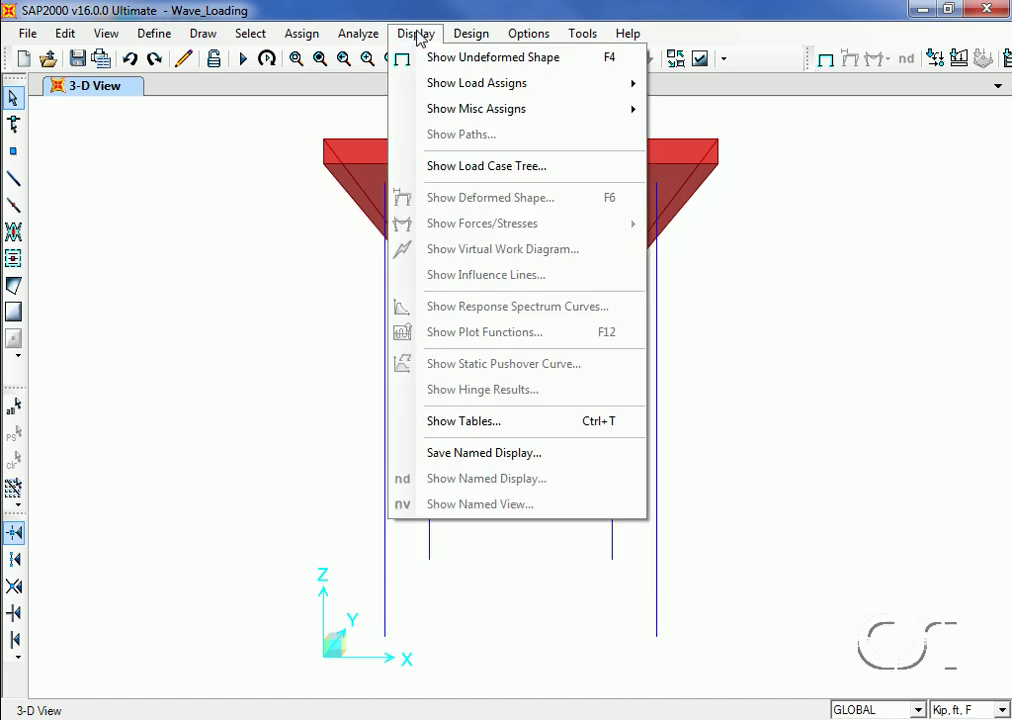
mouse_move(477, 83)
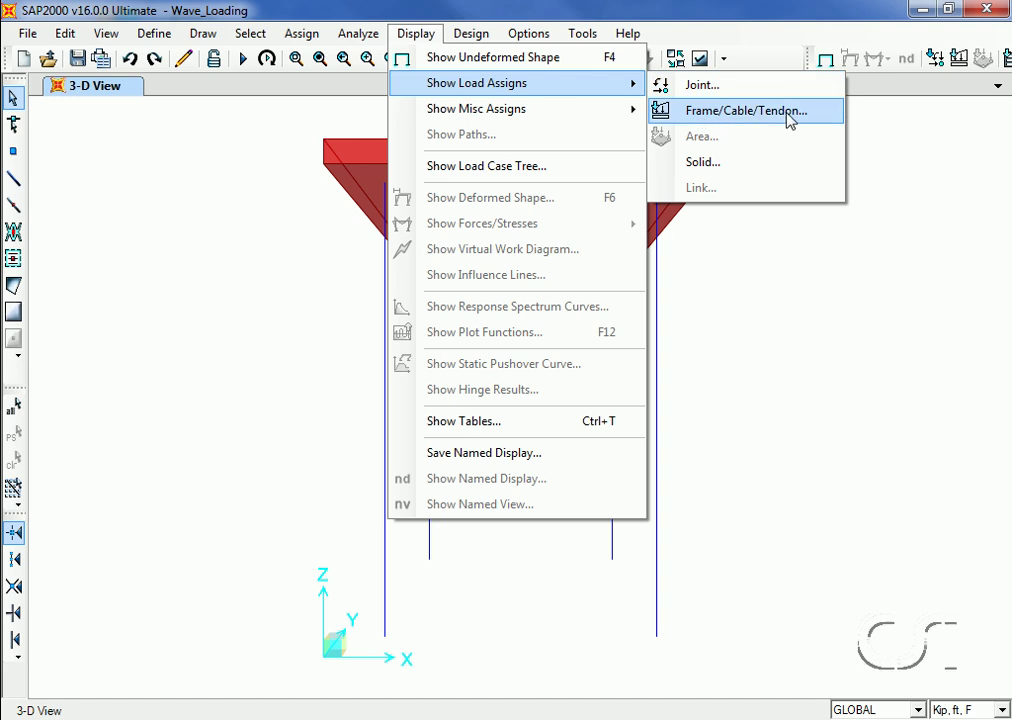
Step: Display the WAVE pattern's span wave loads for load step 1 on the frame members
left_click(790, 115)
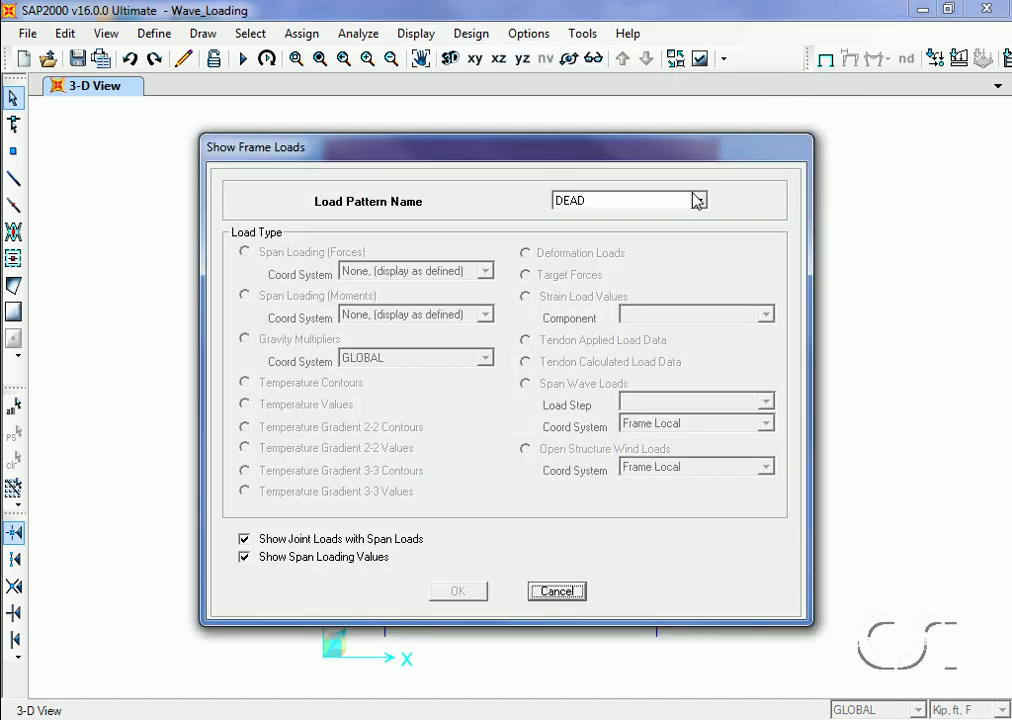
left_click(697, 201)
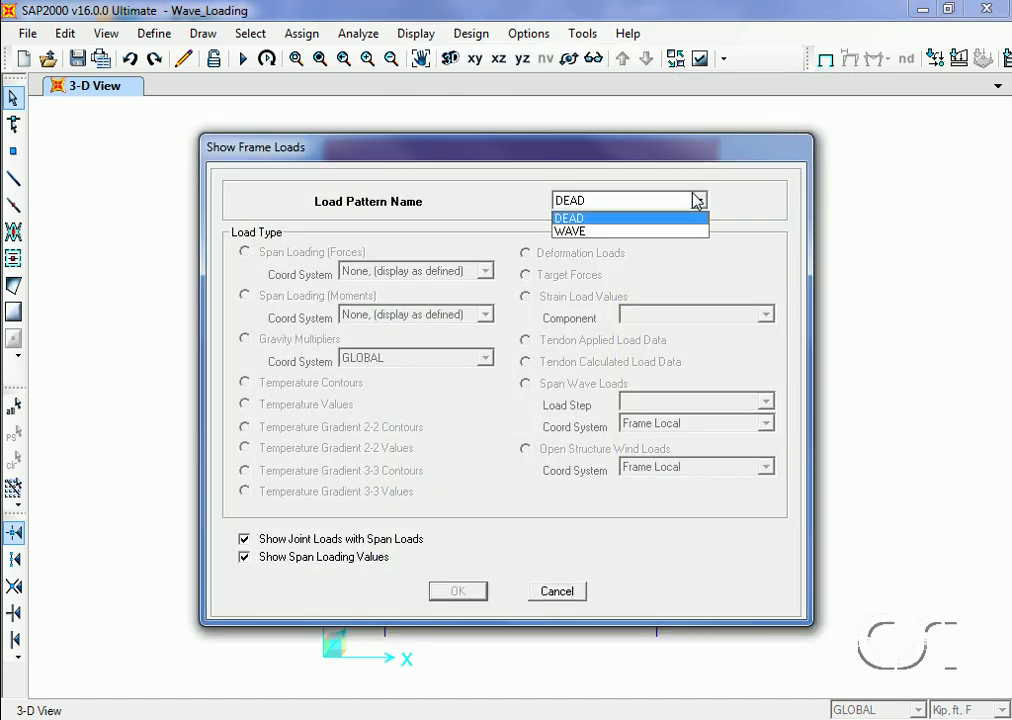
left_click(575, 233)
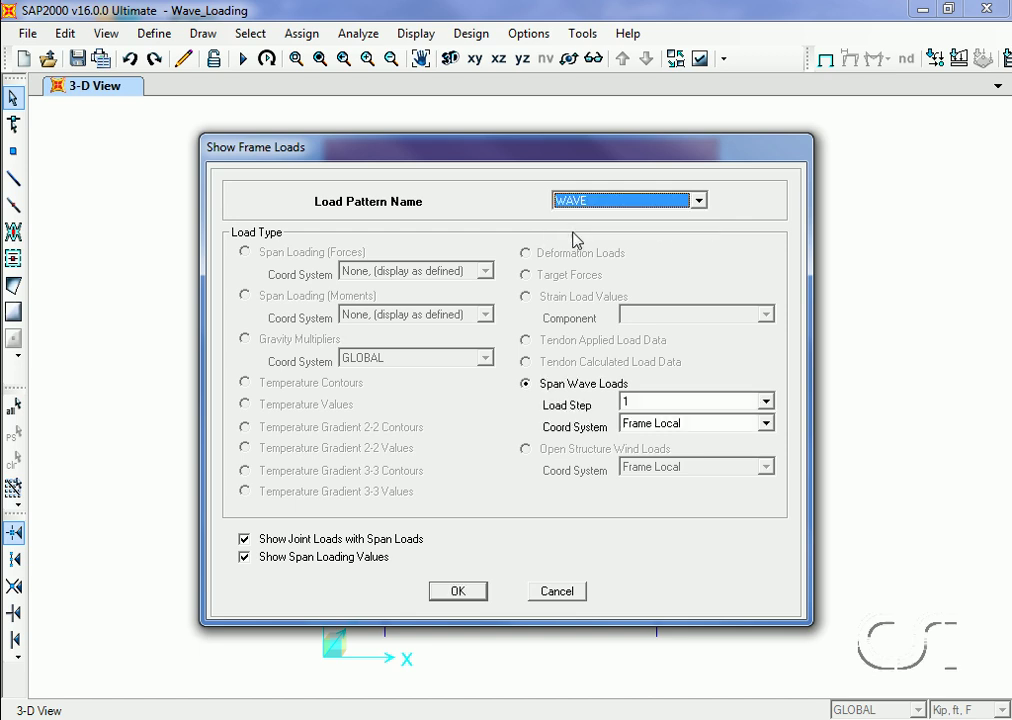
left_click(460, 592)
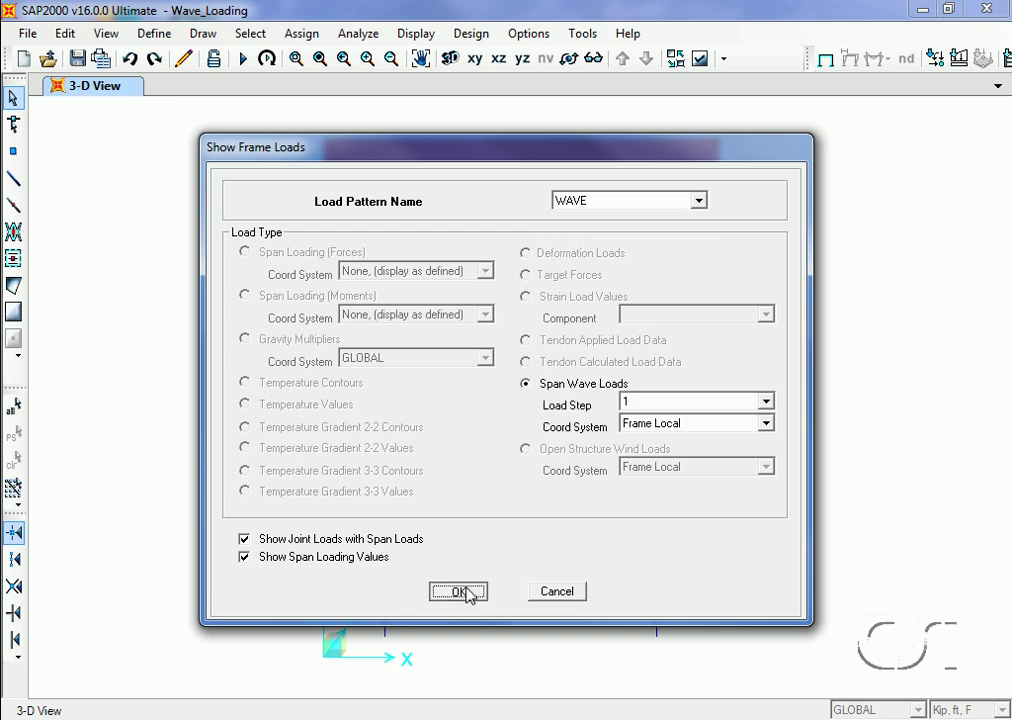